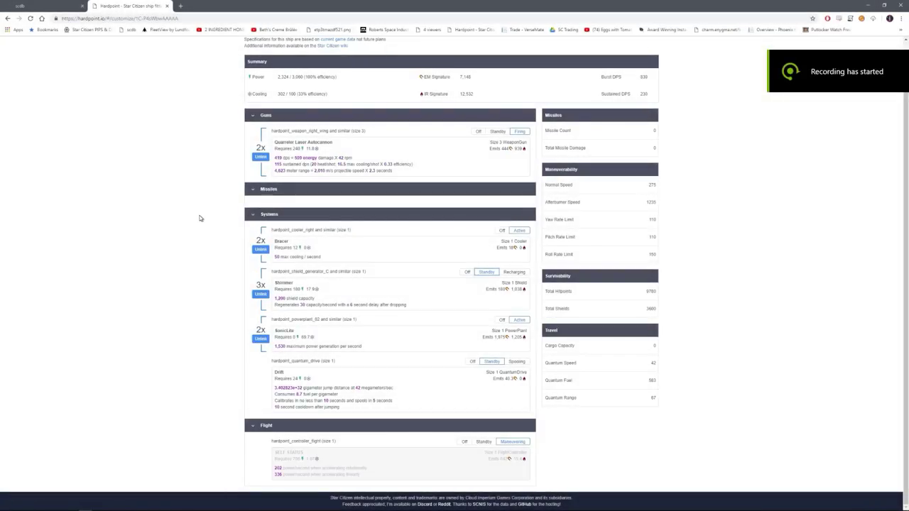
Step: Set the three linked shield generators to Recharging and check the power efficiency in the summary
{"action": "scroll", "coordinate": [209, 228], "scroll_direction": "up", "scroll_amount": 1}
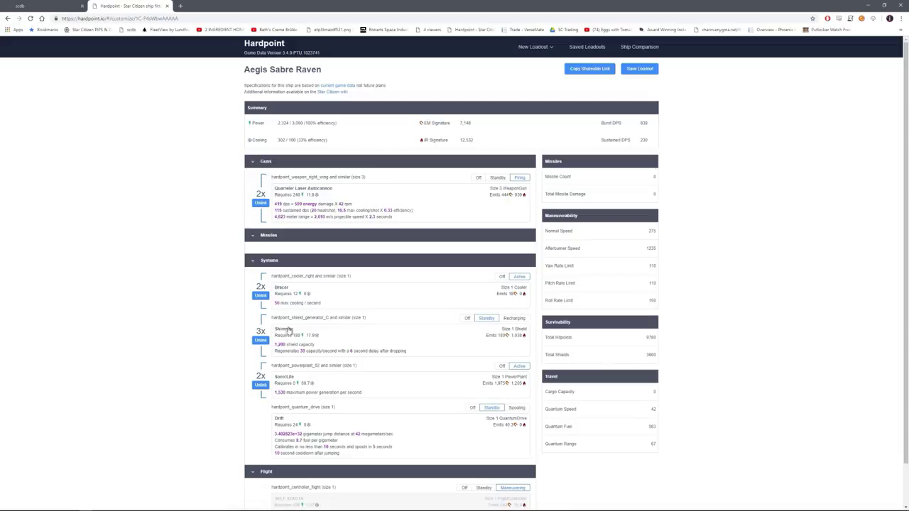
{"action": "left_click", "coordinate": [509, 322]}
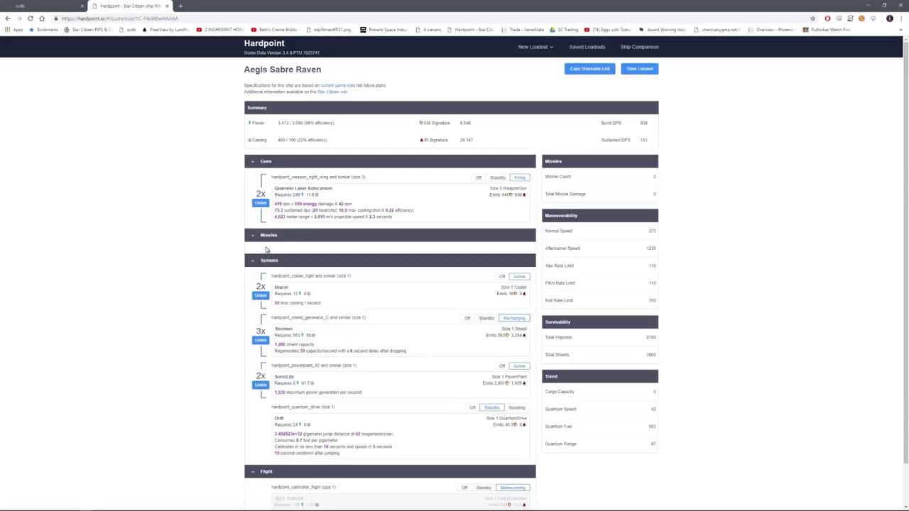
{"action": "left_click_drag", "start_coordinate": [304, 122], "coordinate": [353, 122]}
{"action": "left_click", "coordinate": [353, 123]}
Step: Try the ACOM StarHeart and the Fierell Cascade in the two linked power plant slots
{"action": "left_click", "coordinate": [315, 390]}
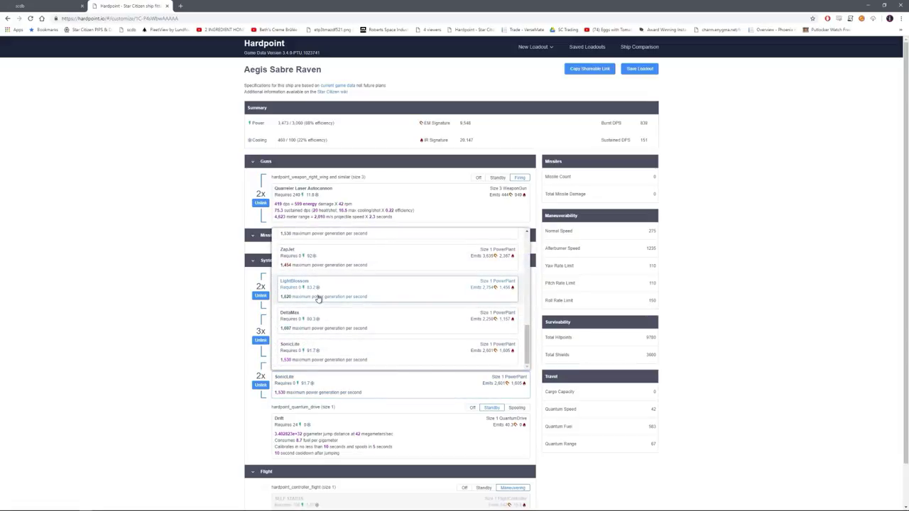
{"action": "scroll", "coordinate": [319, 311], "scroll_direction": "up", "scroll_amount": 5}
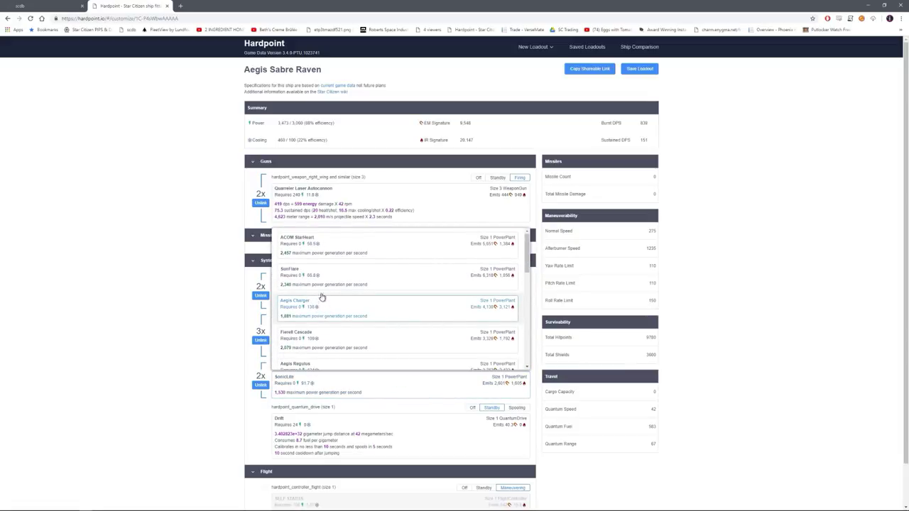
{"action": "left_click", "coordinate": [328, 256]}
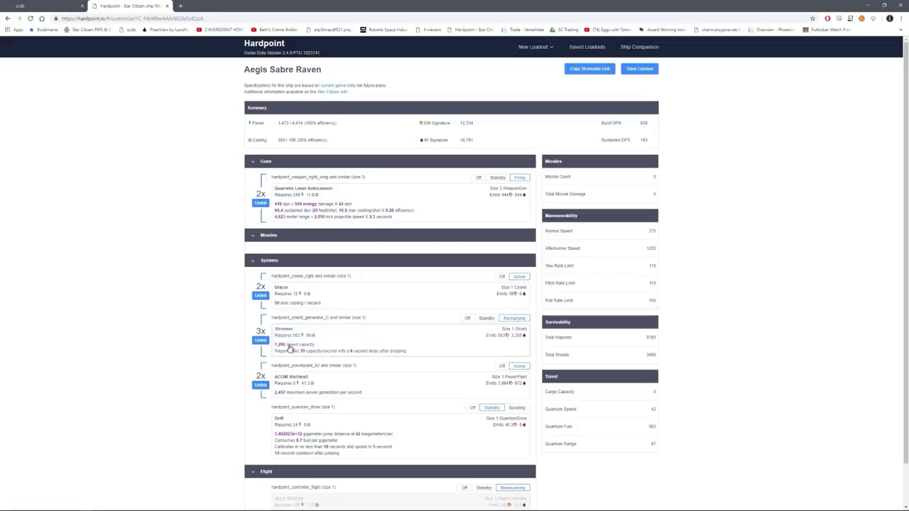
{"action": "left_click", "coordinate": [302, 393]}
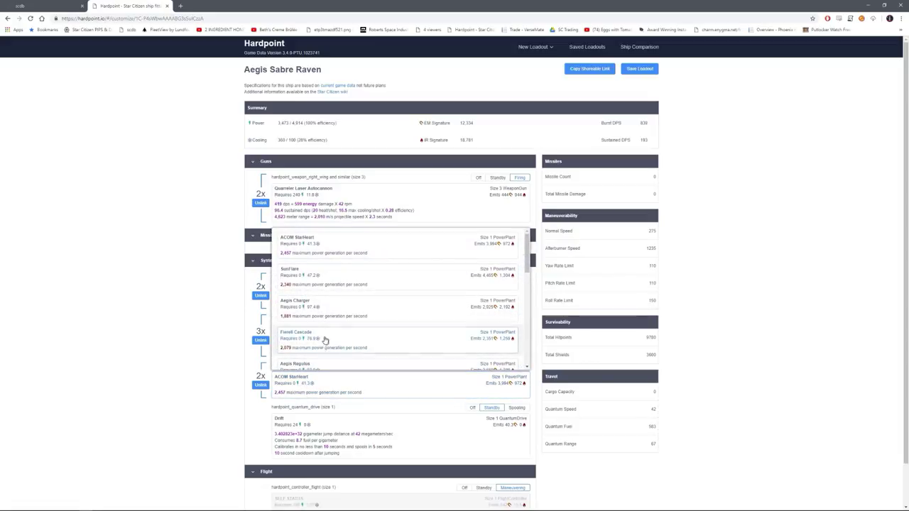
{"action": "left_click", "coordinate": [310, 344]}
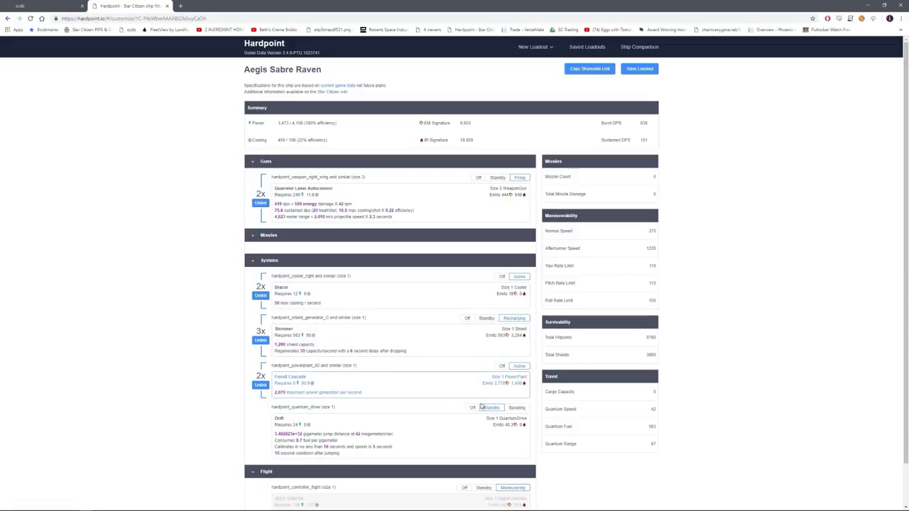
Step: Switch both power plants back to SonicLite
{"action": "left_click", "coordinate": [323, 382]}
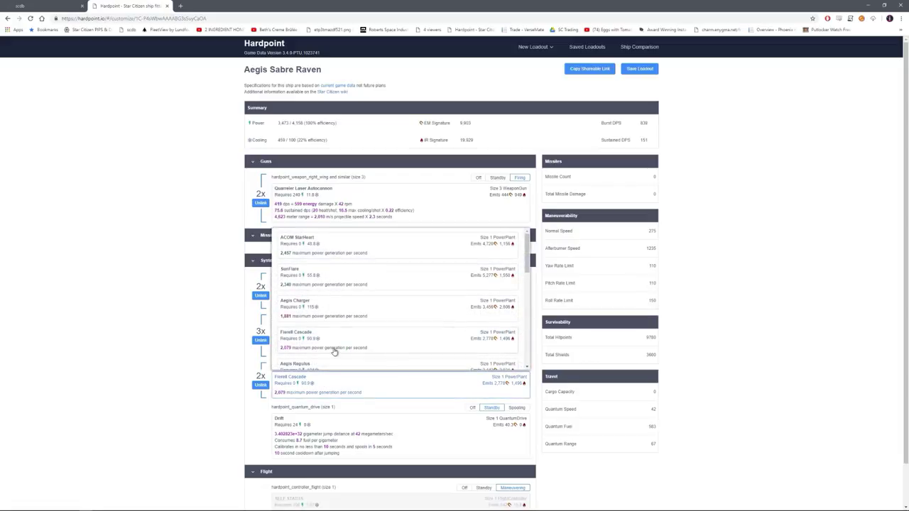
{"action": "left_click", "coordinate": [304, 349]}
{"action": "left_click", "coordinate": [303, 391]}
{"action": "scroll", "coordinate": [317, 352], "scroll_direction": "down", "scroll_amount": 5}
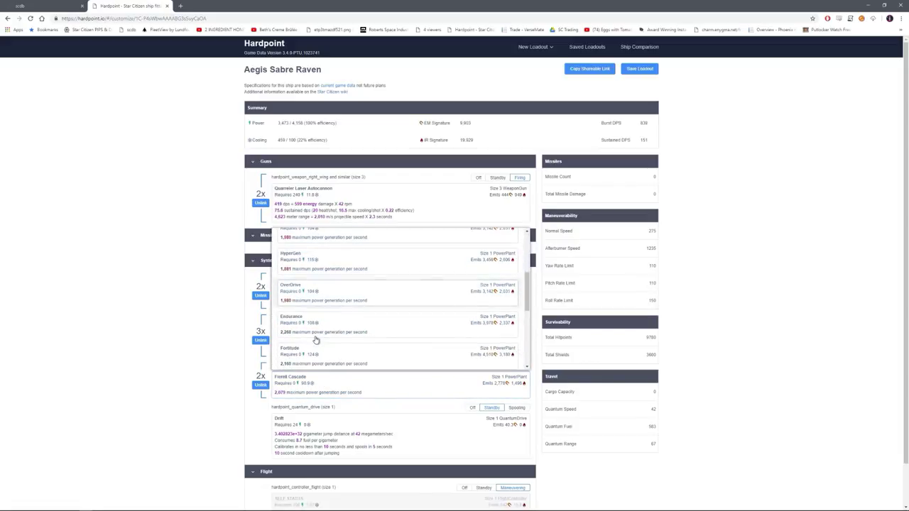
{"action": "left_click", "coordinate": [301, 346]}
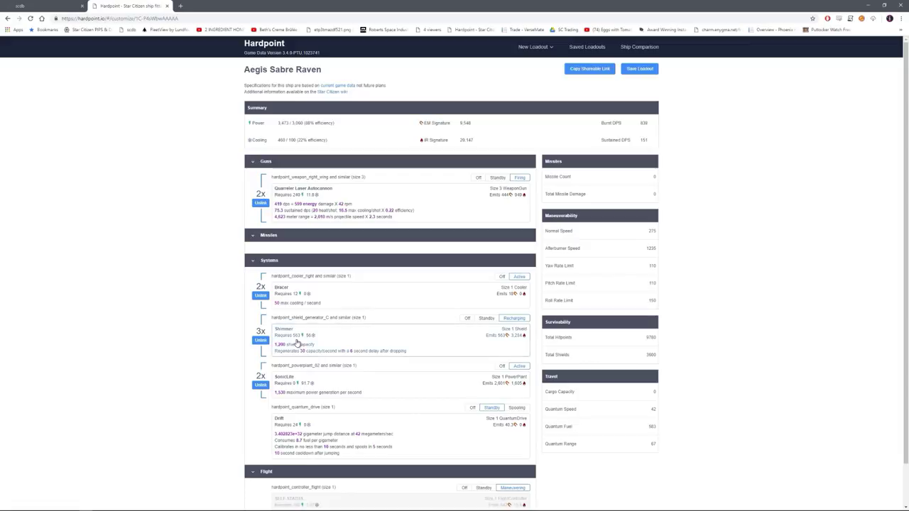
Step: Examine the power requirements and capacities of the size 1 shield options in Recharging and Standby modes, ending in Recharging
{"action": "left_click", "coordinate": [300, 345]}
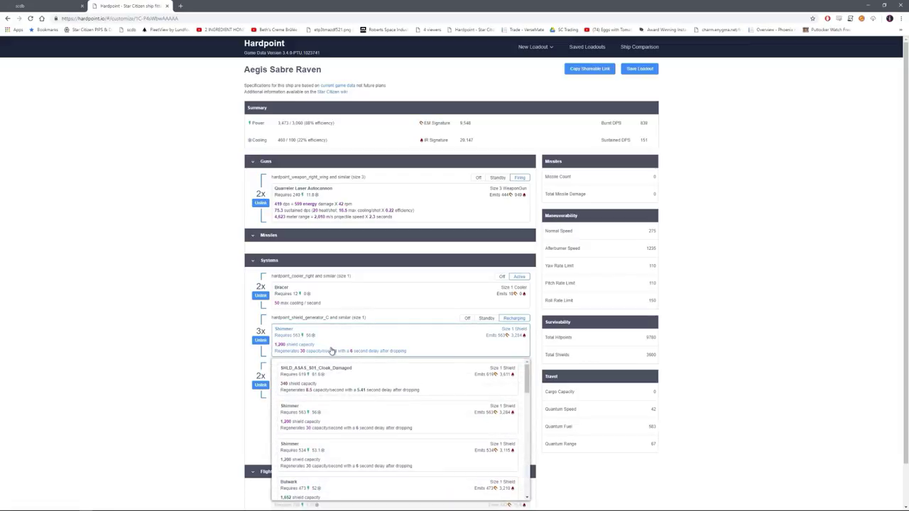
{"action": "scroll", "coordinate": [334, 417], "scroll_direction": "down", "scroll_amount": 2}
{"action": "scroll", "coordinate": [334, 417], "scroll_direction": "down", "scroll_amount": 3}
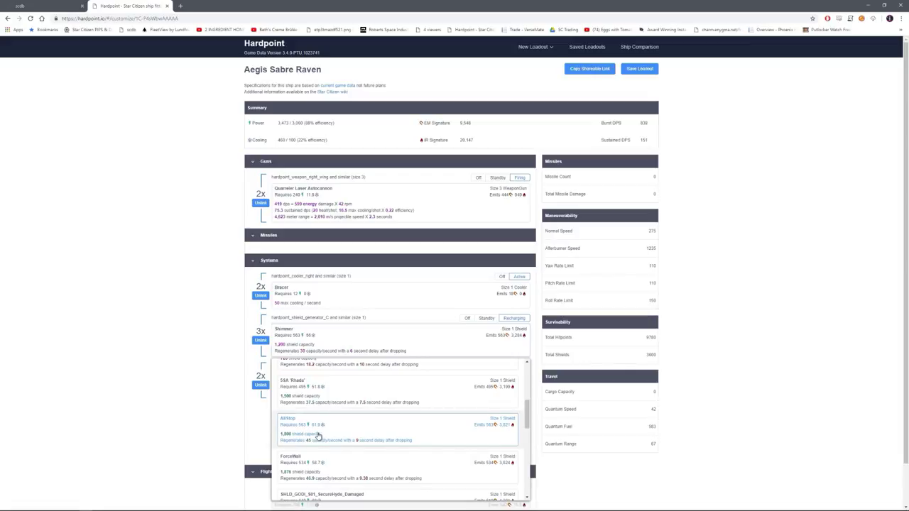
{"action": "scroll", "coordinate": [337, 408], "scroll_direction": "down", "scroll_amount": 3}
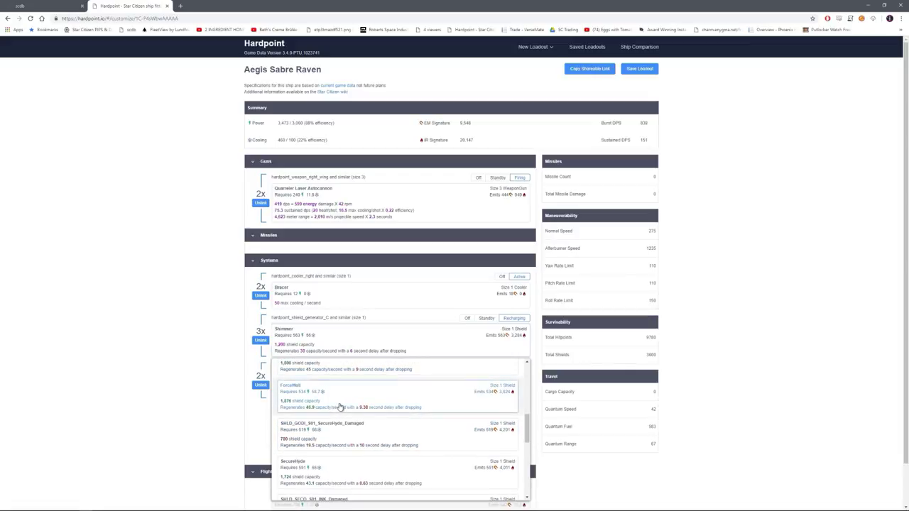
{"action": "scroll", "coordinate": [341, 403], "scroll_direction": "down", "scroll_amount": 5}
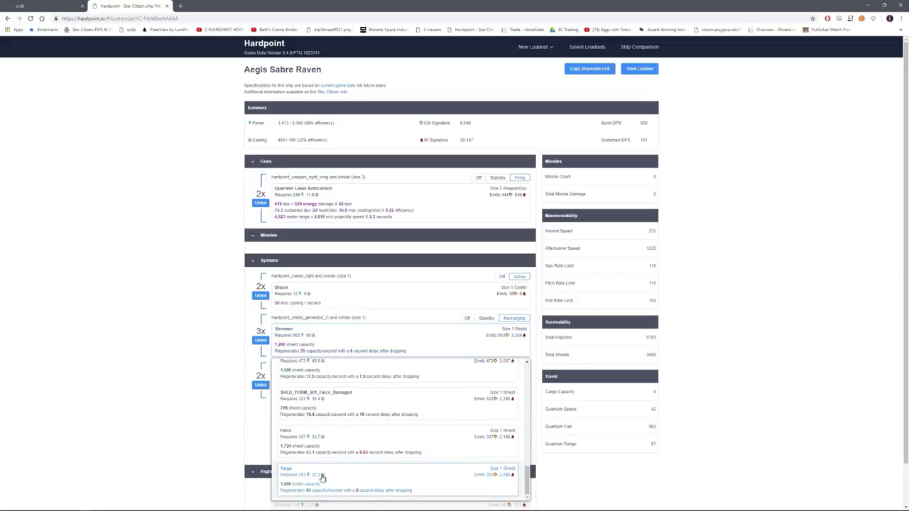
{"action": "left_click", "coordinate": [486, 318]}
{"action": "left_click", "coordinate": [438, 344]}
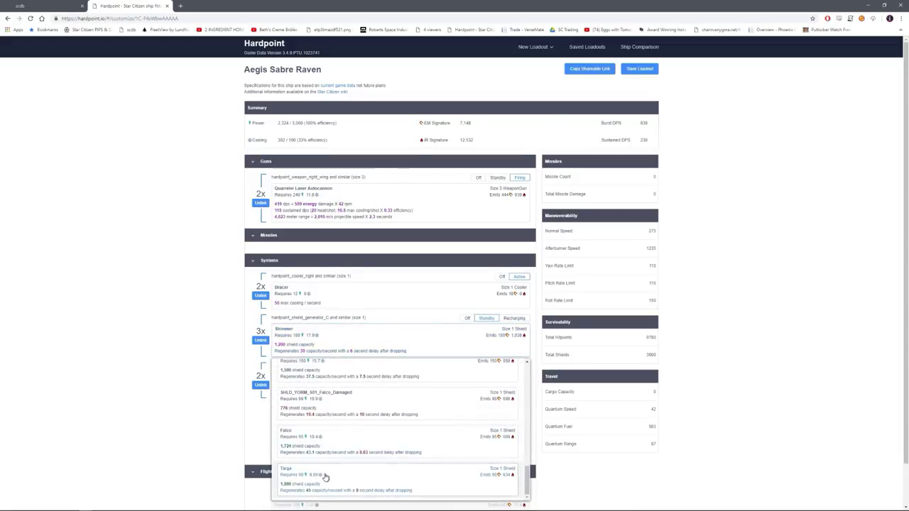
{"action": "scroll", "coordinate": [325, 479], "scroll_direction": "down", "scroll_amount": 2}
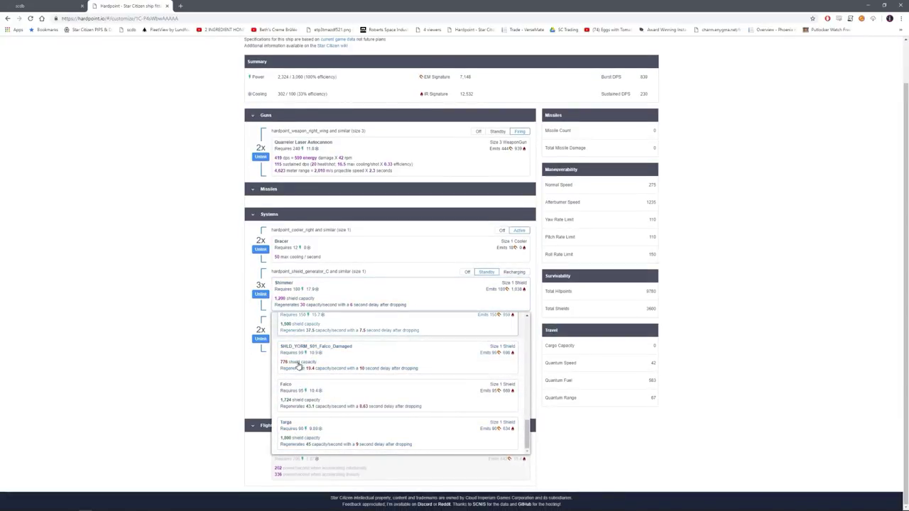
{"action": "left_click", "coordinate": [514, 274]}
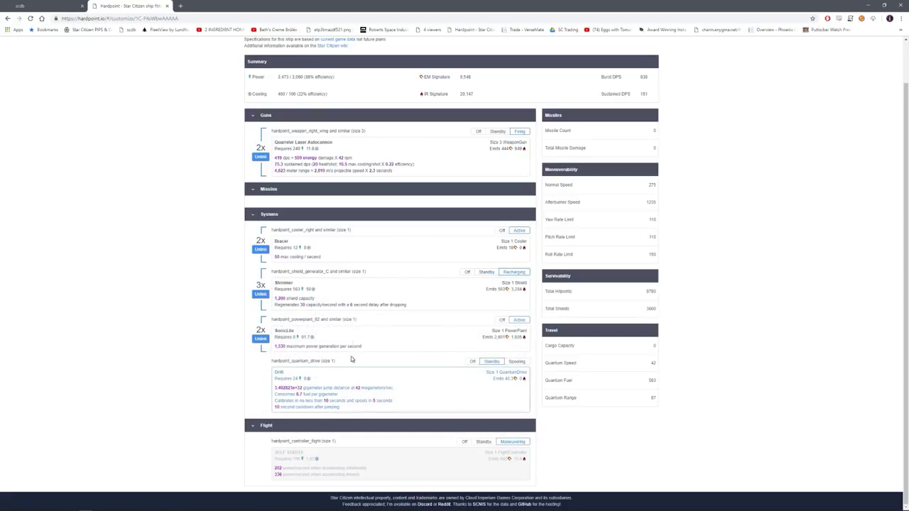
Step: Replace the three Shimmer shield generators with the Targa model
{"action": "left_click", "coordinate": [400, 334]}
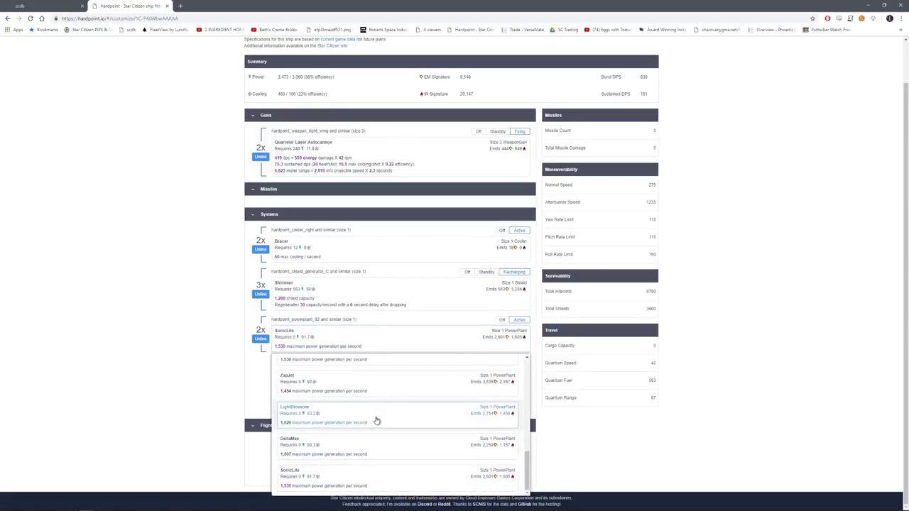
{"action": "left_click", "coordinate": [333, 347]}
{"action": "left_click", "coordinate": [333, 296]}
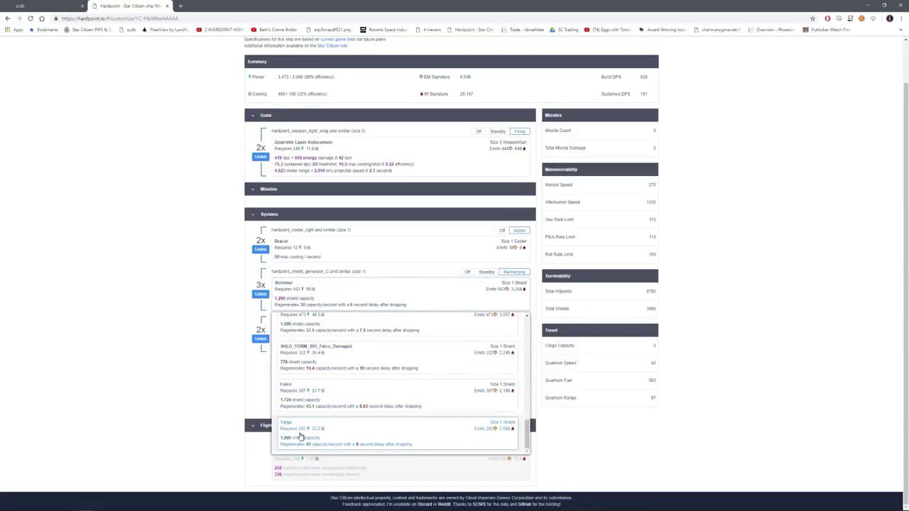
{"action": "left_click", "coordinate": [331, 441]}
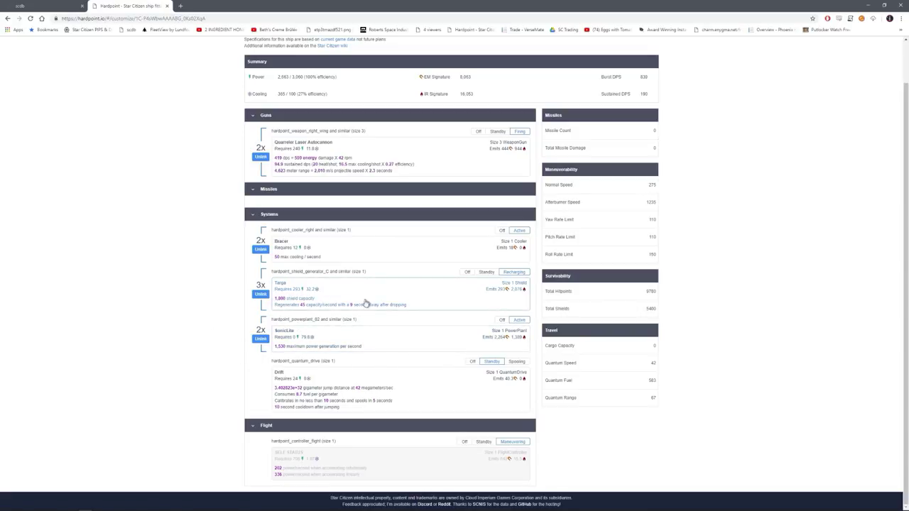
Step: Replace both SonicLite power plants with the ACOM StarHeart
{"action": "left_click", "coordinate": [295, 346]}
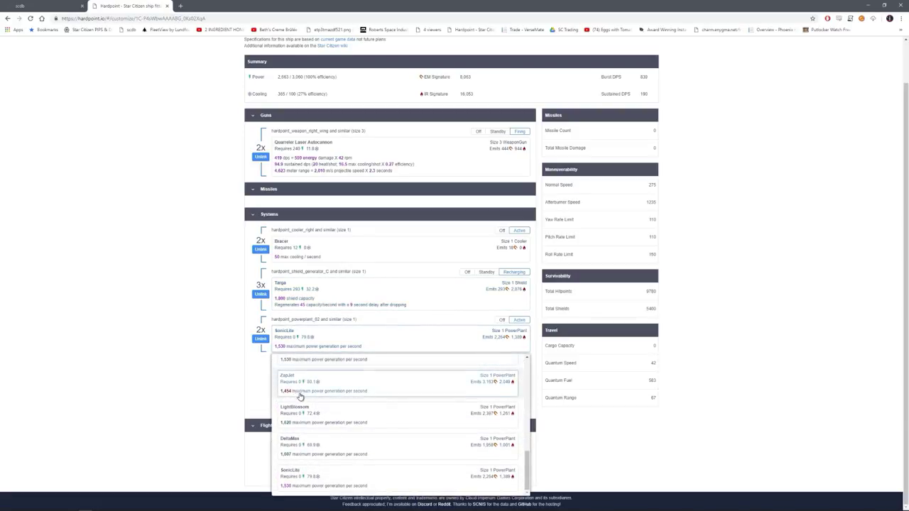
{"action": "scroll", "coordinate": [304, 398], "scroll_direction": "up", "scroll_amount": 5}
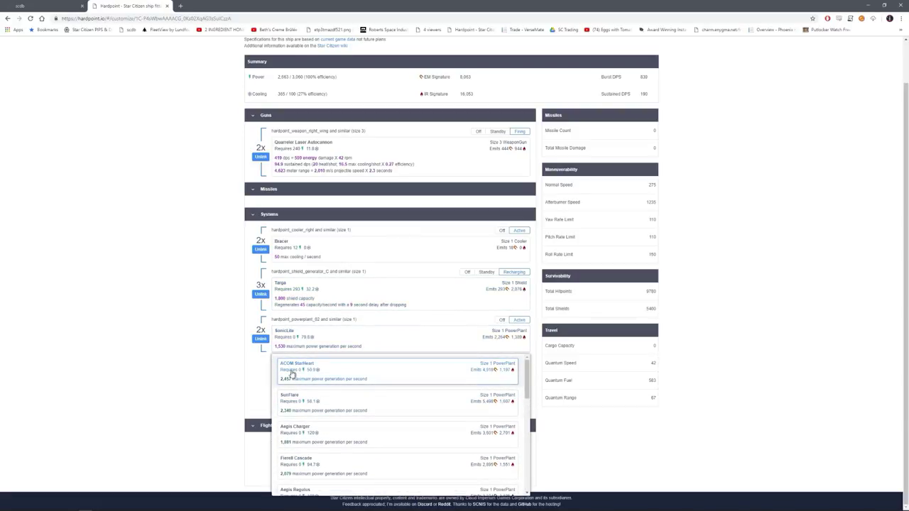
{"action": "left_click", "coordinate": [292, 373]}
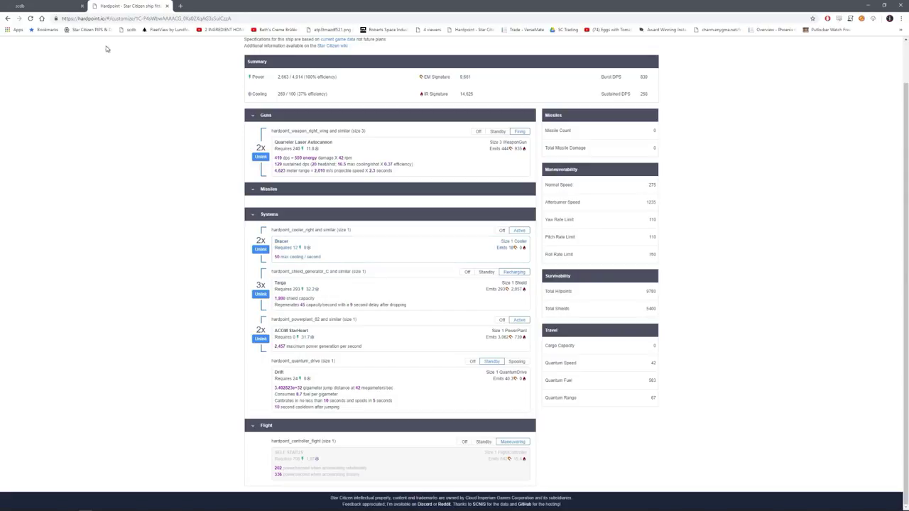
Step: Switch to the scdb cooler table and examine the size 1 coolers' power, temperature, overheat and overclock columns
{"action": "key", "text": "ctrl+Tab"}
{"action": "left_click_drag", "start_coordinate": [153, 339], "coordinate": [260, 345]}
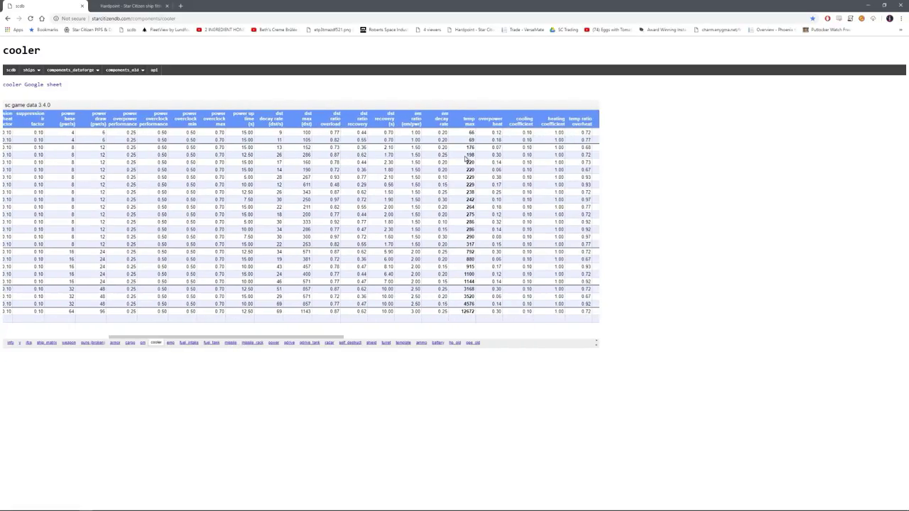
{"action": "left_click_drag", "start_coordinate": [302, 342], "coordinate": [381, 341]}
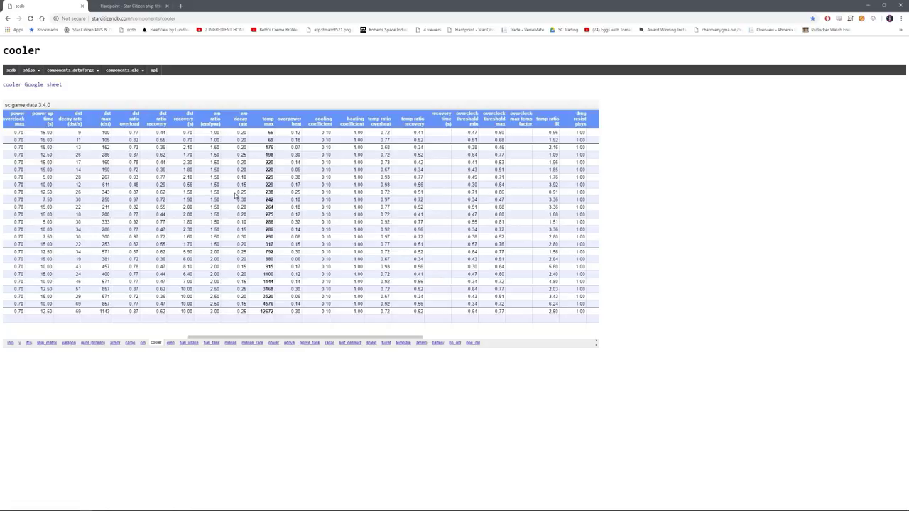
{"action": "left_click_drag", "start_coordinate": [274, 338], "coordinate": [81, 325]}
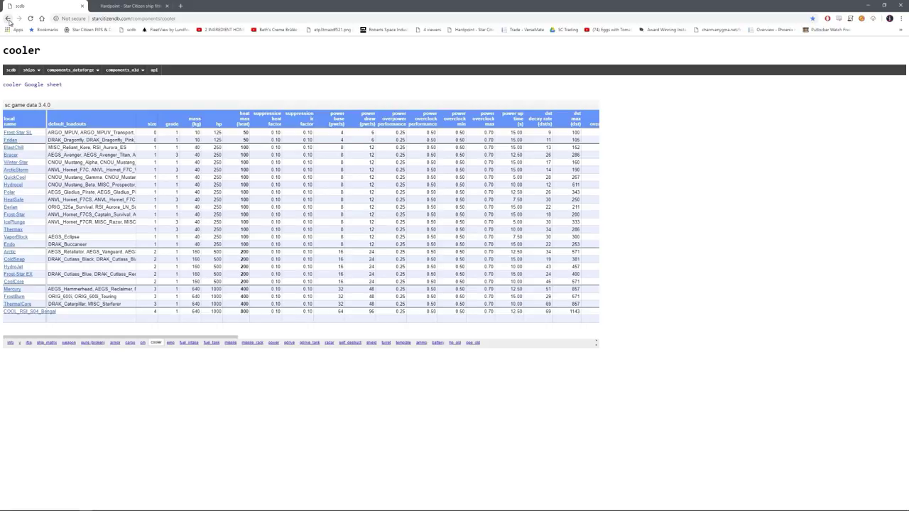
{"action": "left_click", "coordinate": [21, 174]}
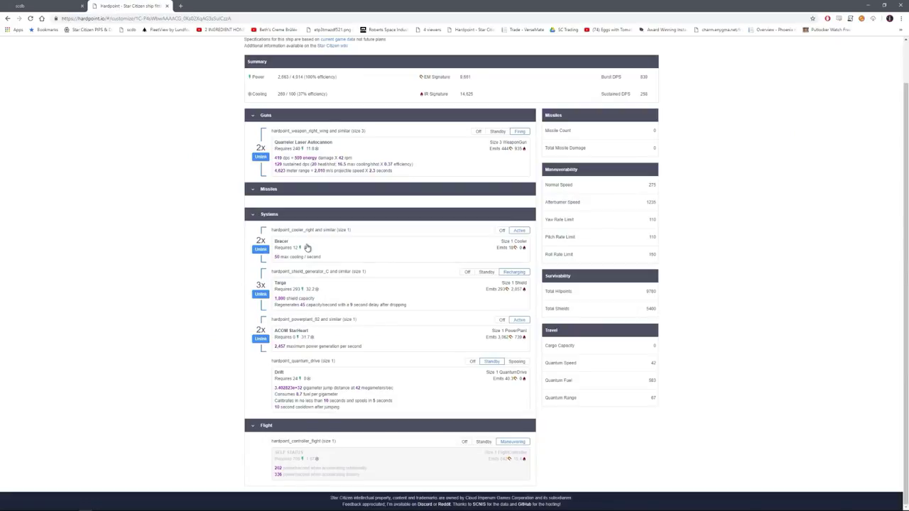
Step: In Hardpoint, try the IcePlunge in the two linked cooler slots and settle on the Polar cooler
{"action": "left_click", "coordinate": [307, 247]}
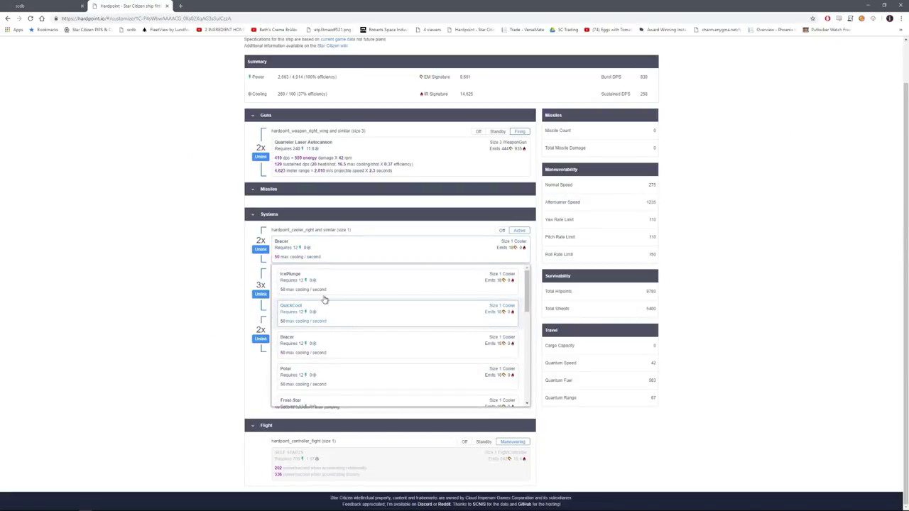
{"action": "left_click", "coordinate": [308, 257]}
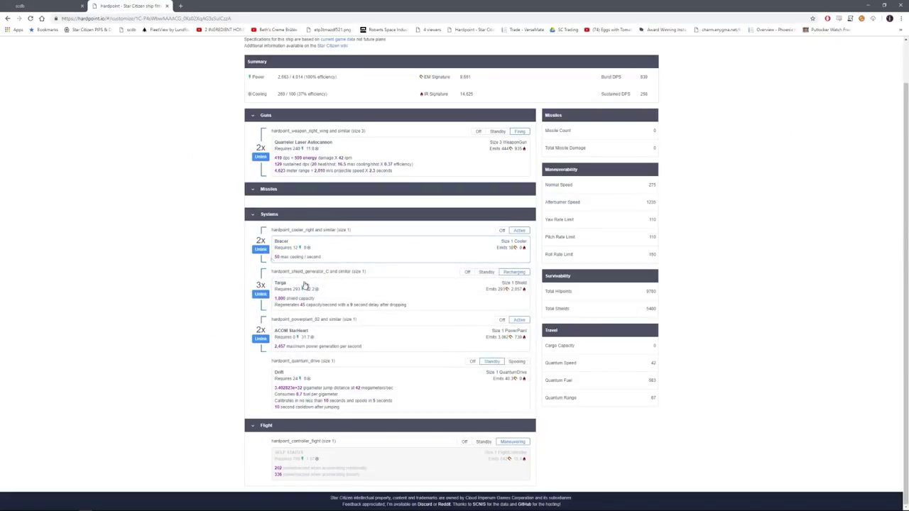
{"action": "left_click", "coordinate": [317, 251]}
{"action": "left_click", "coordinate": [316, 252]}
{"action": "left_click", "coordinate": [320, 257]}
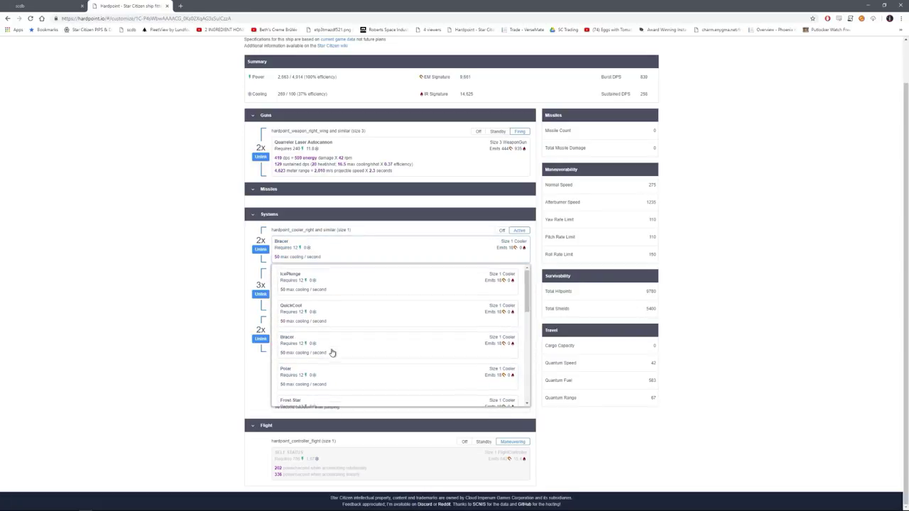
{"action": "left_click", "coordinate": [317, 284]}
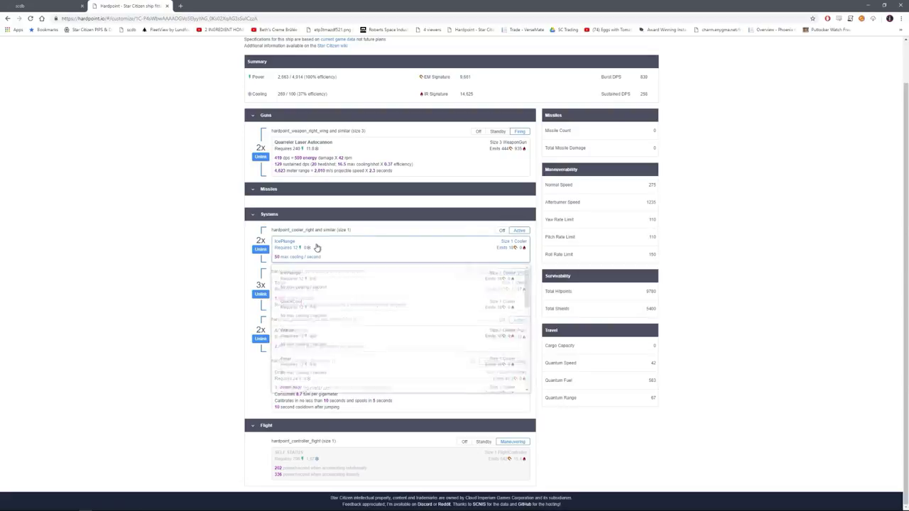
{"action": "left_click", "coordinate": [319, 380]}
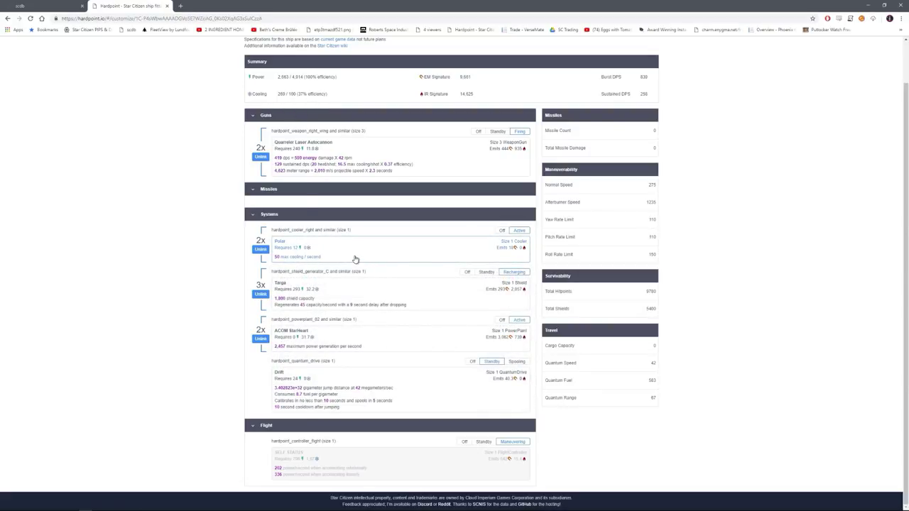
Step: Compare the size 3 gun options and replace both Quarreler Laser Autocannons with the M5A Laser Autocannon
{"action": "scroll", "coordinate": [395, 254], "scroll_direction": "up", "scroll_amount": 2}
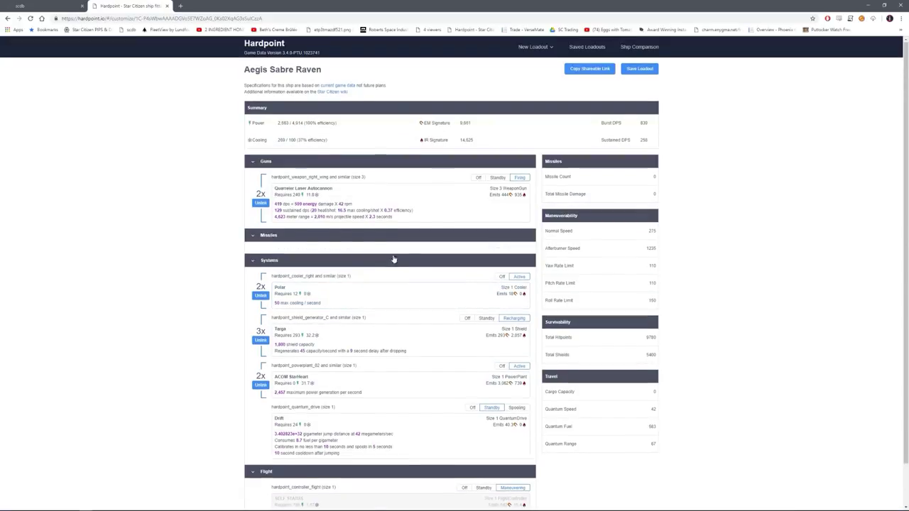
{"action": "left_click", "coordinate": [309, 211]}
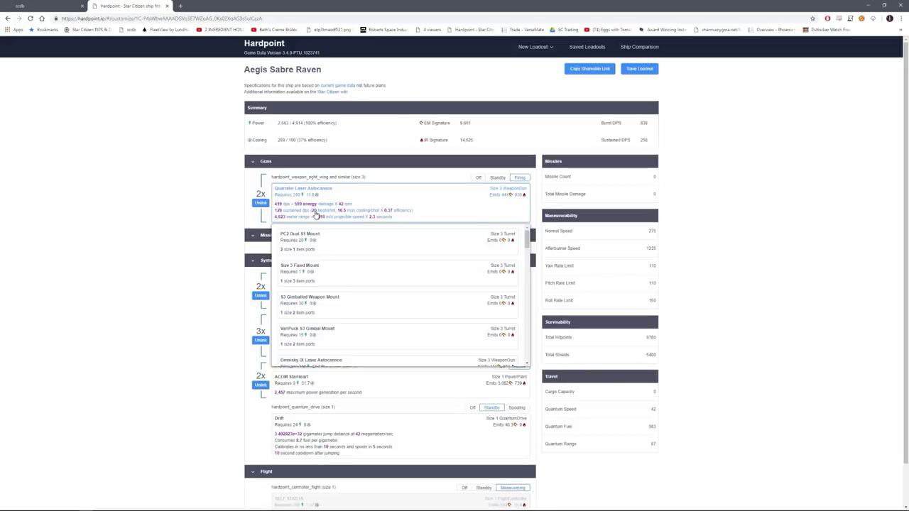
{"action": "scroll", "coordinate": [323, 256], "scroll_direction": "down", "scroll_amount": 2}
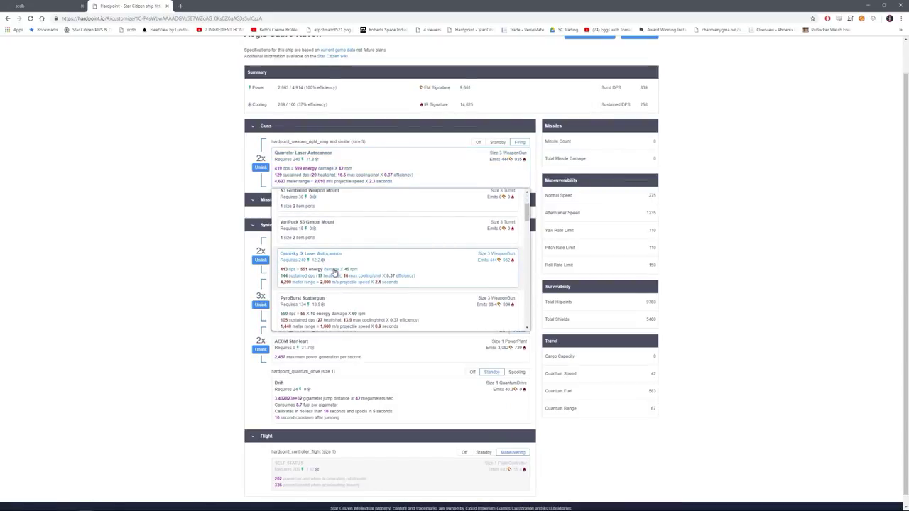
{"action": "scroll", "coordinate": [337, 275], "scroll_direction": "down", "scroll_amount": 2}
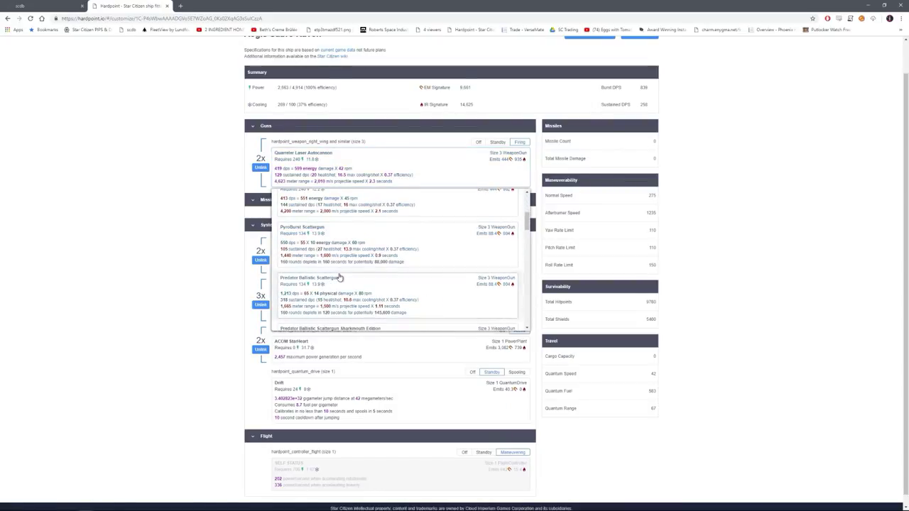
{"action": "scroll", "coordinate": [340, 270], "scroll_direction": "up", "scroll_amount": 2}
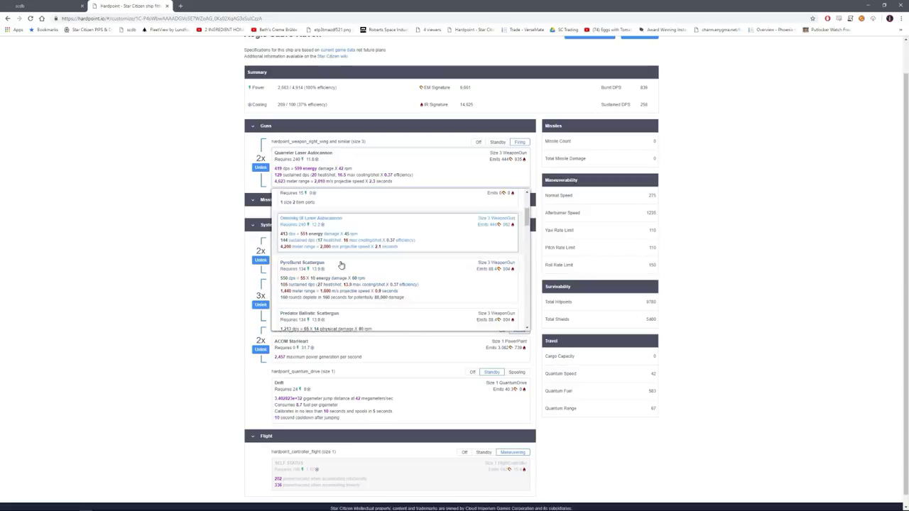
{"action": "scroll", "coordinate": [341, 265], "scroll_direction": "down", "scroll_amount": 4}
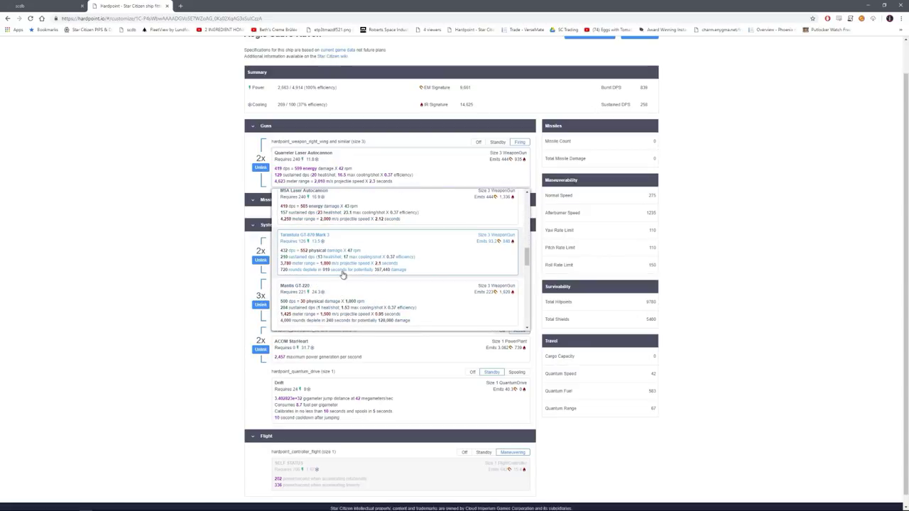
{"action": "left_click", "coordinate": [332, 208]}
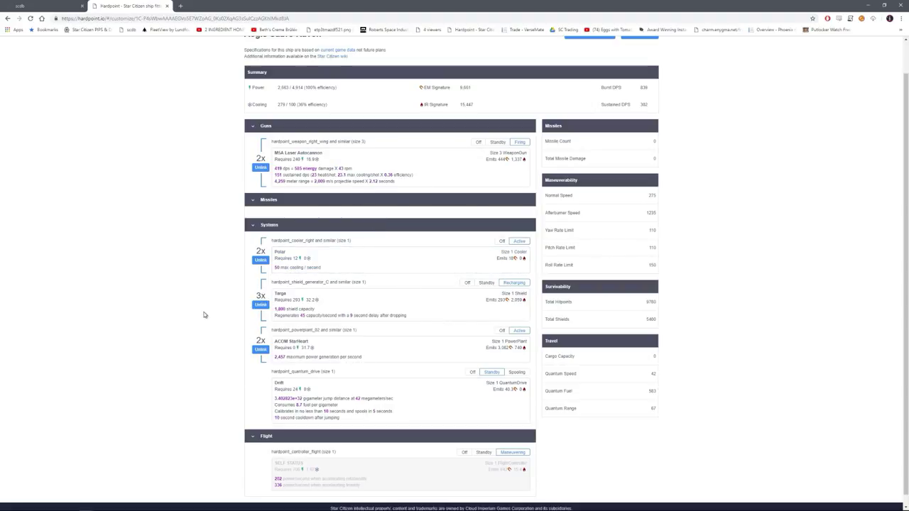
Step: Look through the size 1 cooler alternatives for the two linked cooler slots and review the loadout's overall statistics
{"action": "left_click", "coordinate": [299, 250]}
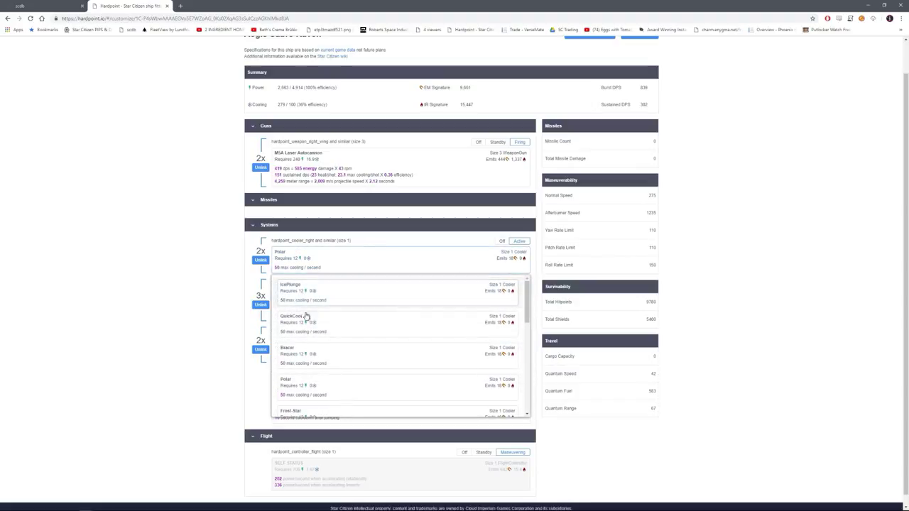
{"action": "scroll", "coordinate": [320, 366], "scroll_direction": "up", "scroll_amount": 1}
{"action": "scroll", "coordinate": [320, 366], "scroll_direction": "down", "scroll_amount": 1}
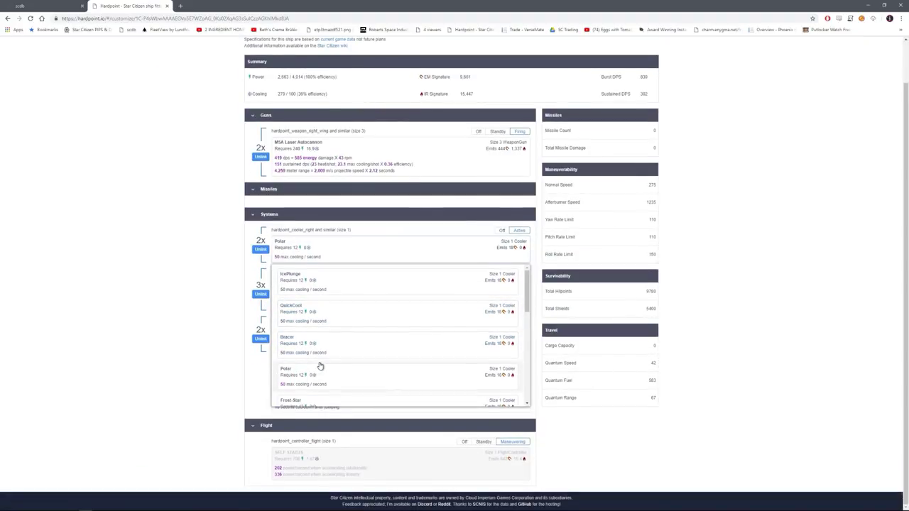
{"action": "left_click", "coordinate": [204, 292]}
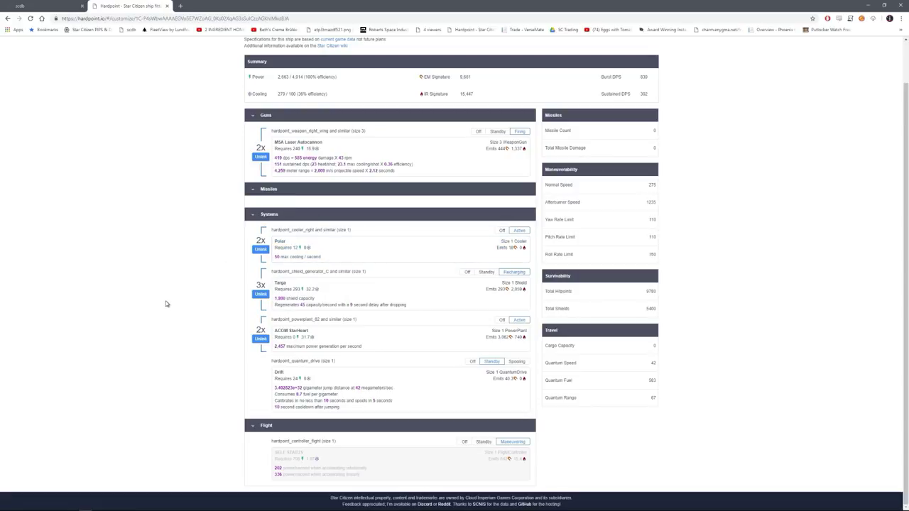
{"action": "scroll", "coordinate": [177, 305], "scroll_direction": "up", "scroll_amount": 1}
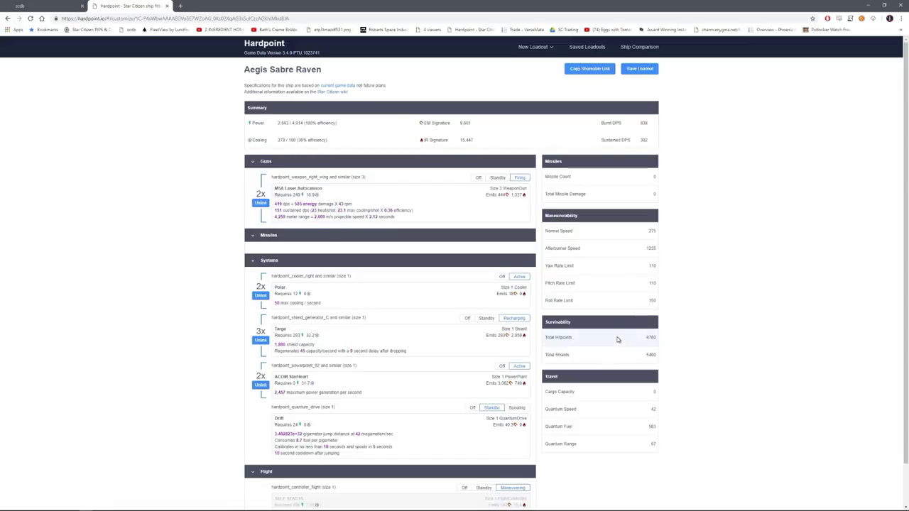
{"action": "scroll", "coordinate": [618, 340], "scroll_direction": "down", "scroll_amount": 1}
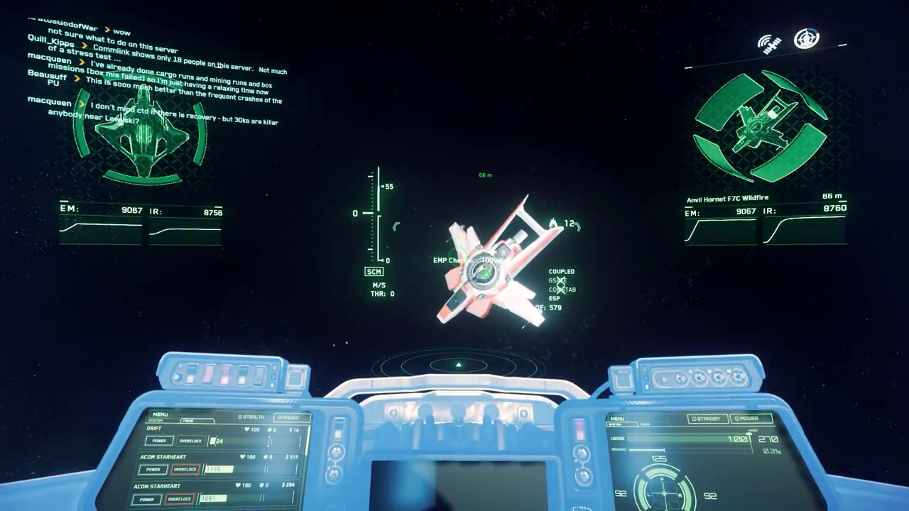
{"action": "key", "text": "space"}
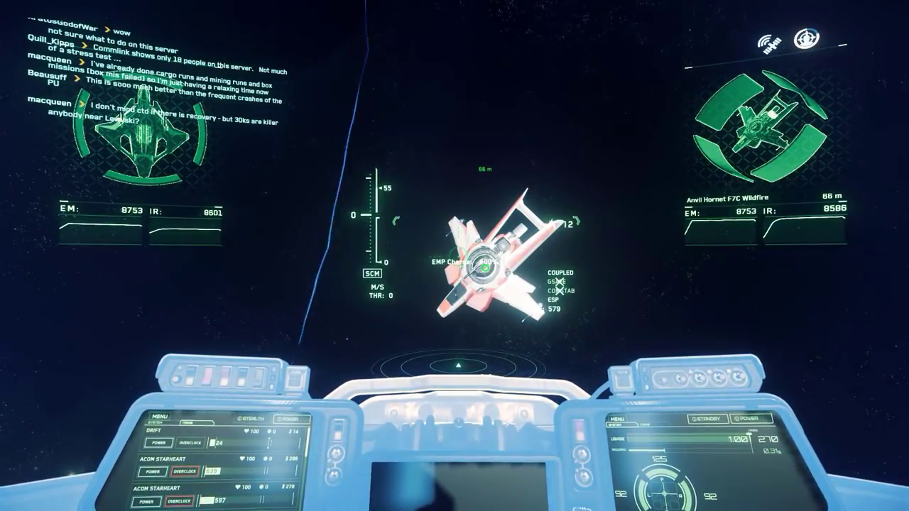